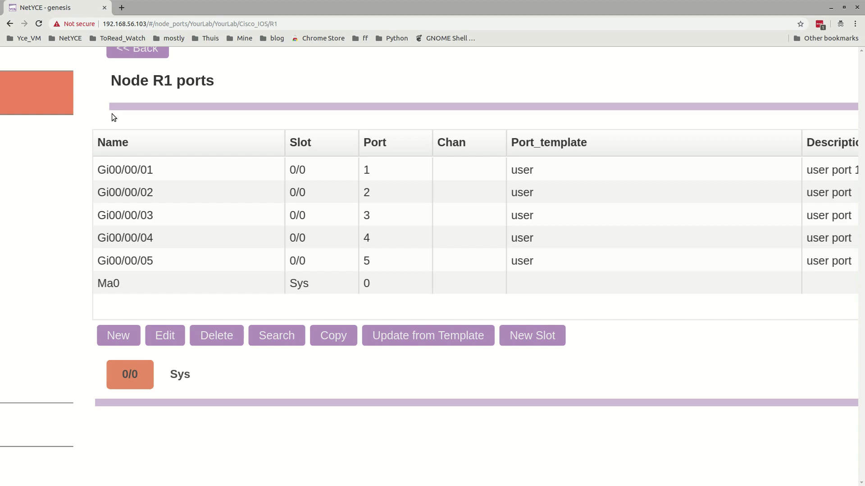
Step: Return from node R1's ports to the build overview and open the R1 service of site YourLab
scroll(149, 101, "down", 5)
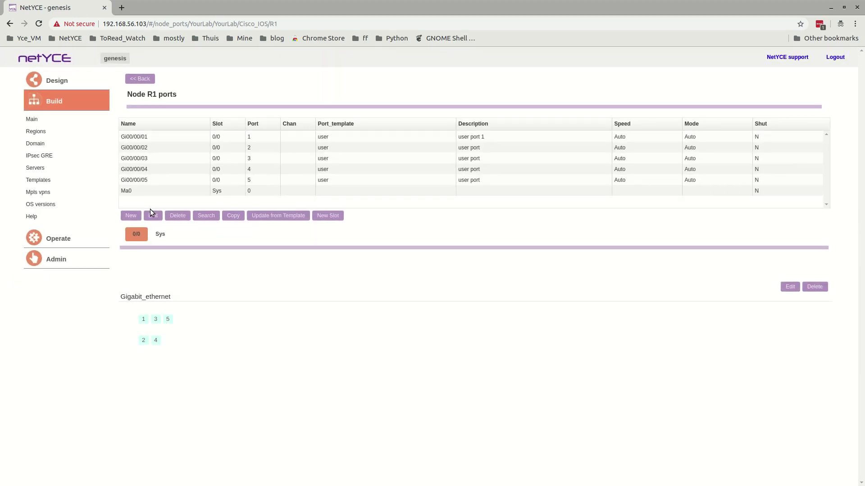
left_click(145, 80)
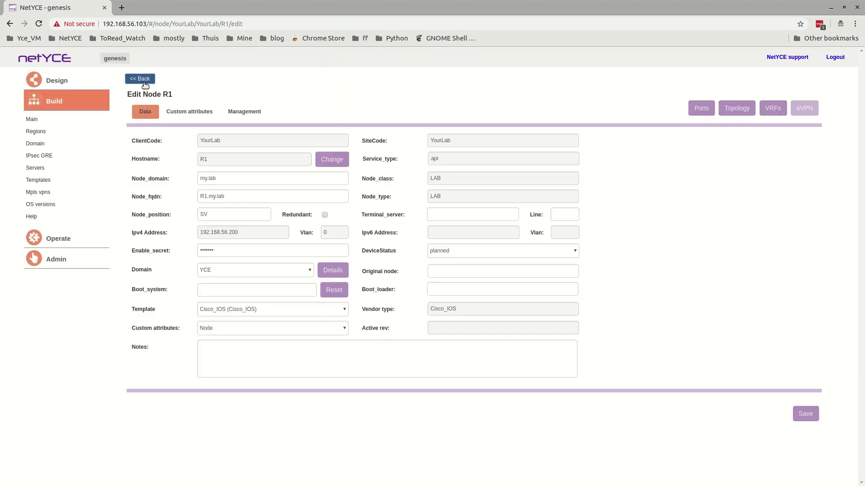
left_click(143, 81)
left_click(181, 347)
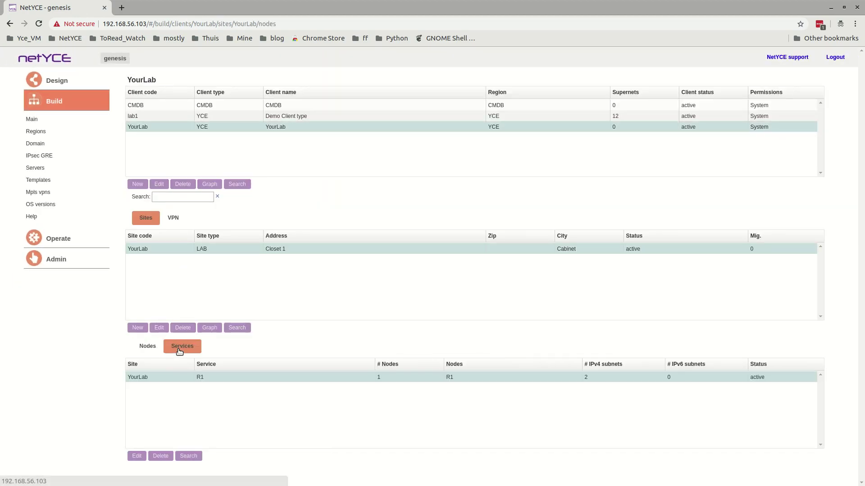
double_click(201, 375)
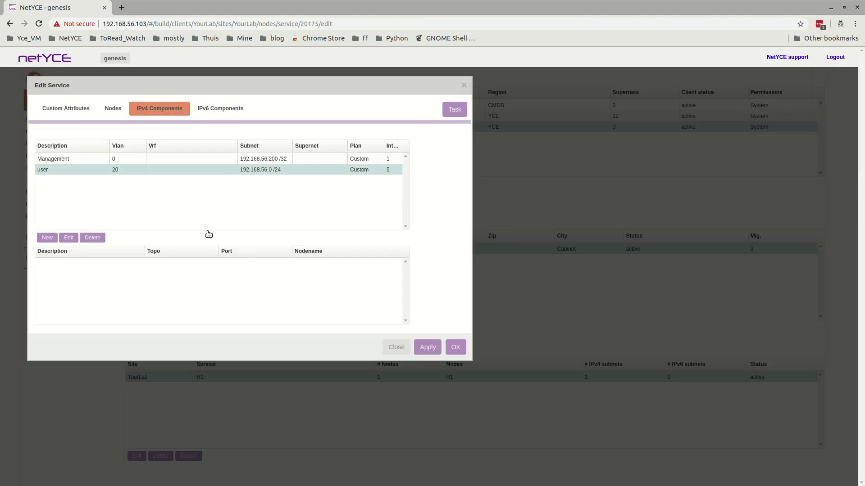
Step: Review the interfaces and subnet settings of the service's user IPv4 component, and close both dialogs without changes
left_click(91, 168)
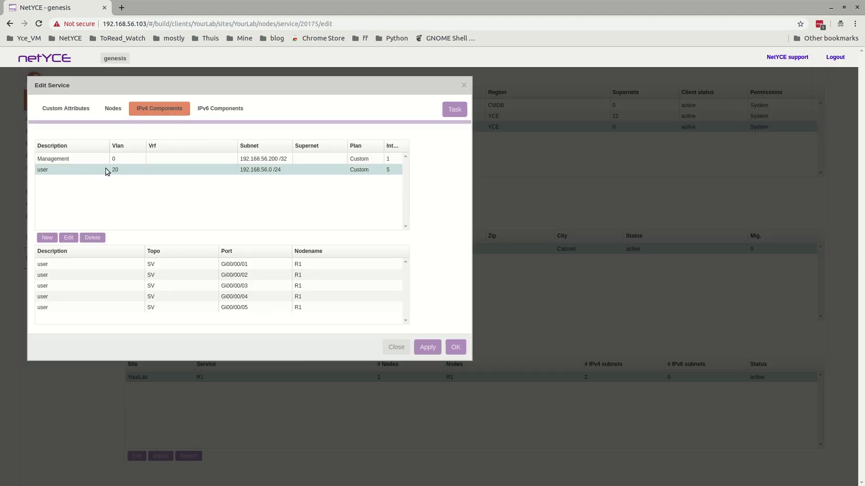
double_click(106, 169)
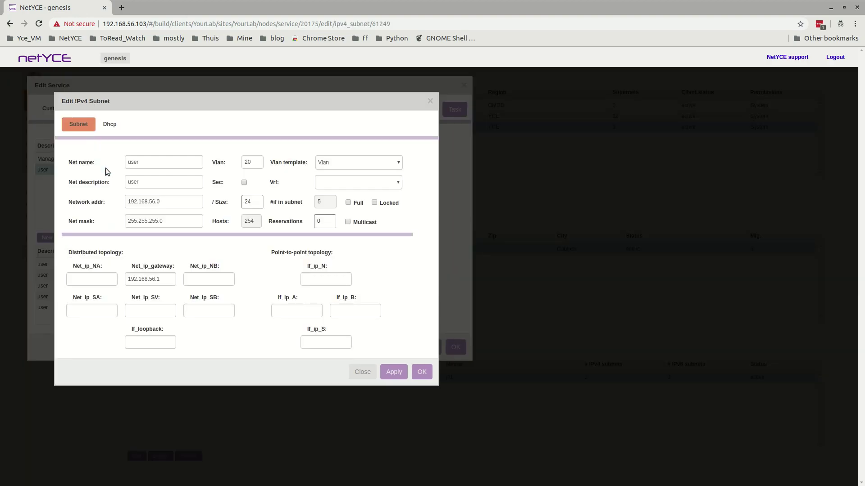
scroll(102, 144, "up", 5)
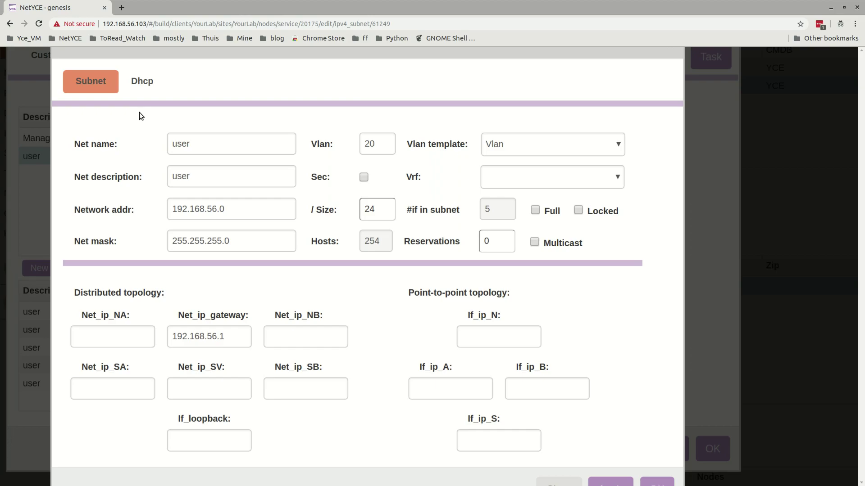
scroll(235, 212, "down", 5)
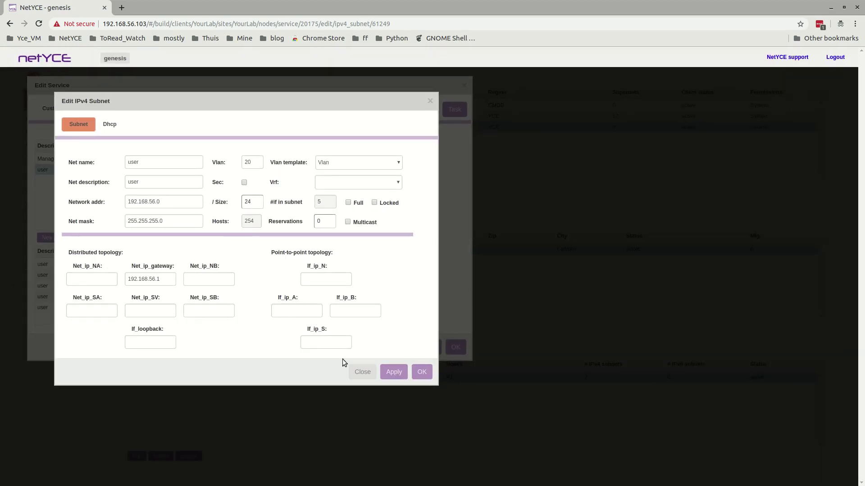
left_click(363, 372)
left_click(393, 350)
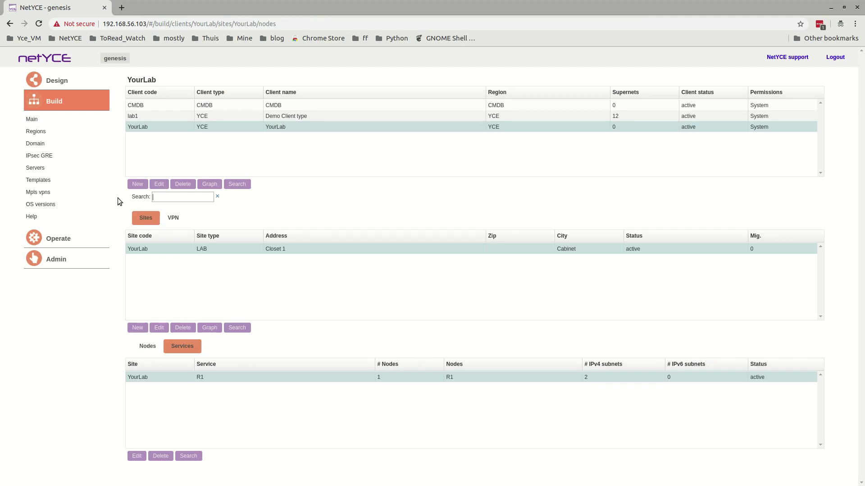
Step: Review the text of the production Cisco_IOS port template Vlan and close it without changes
left_click(46, 181)
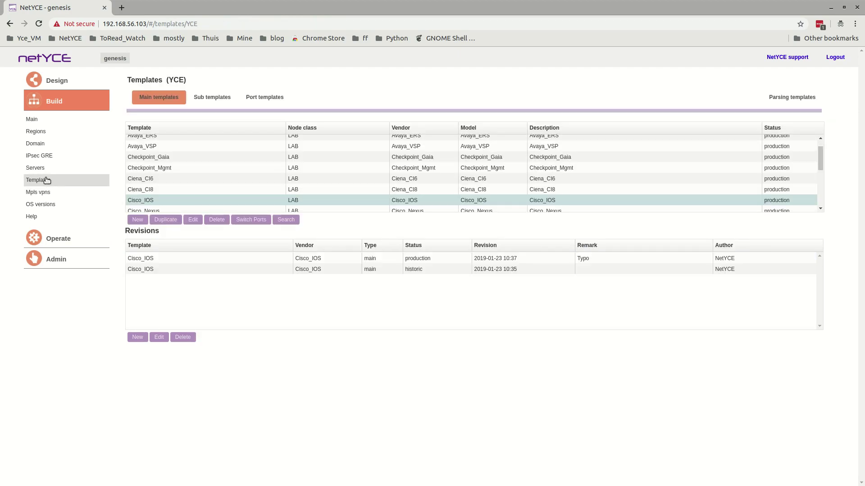
left_click(263, 99)
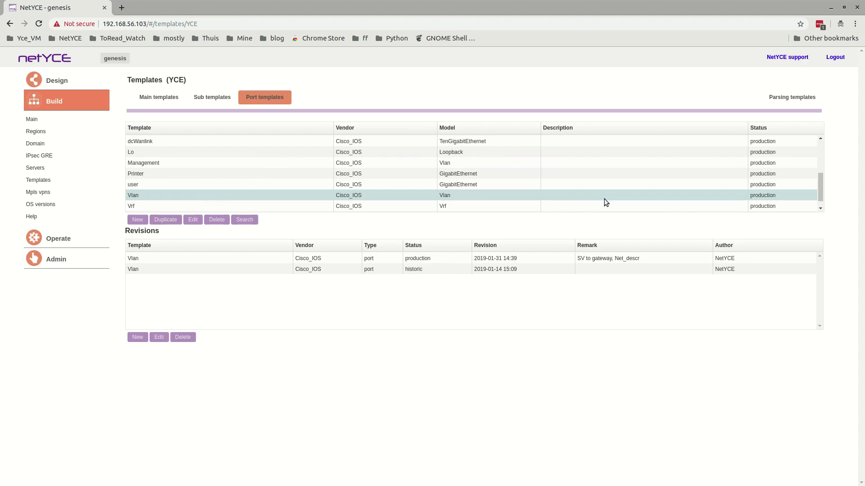
double_click(166, 196)
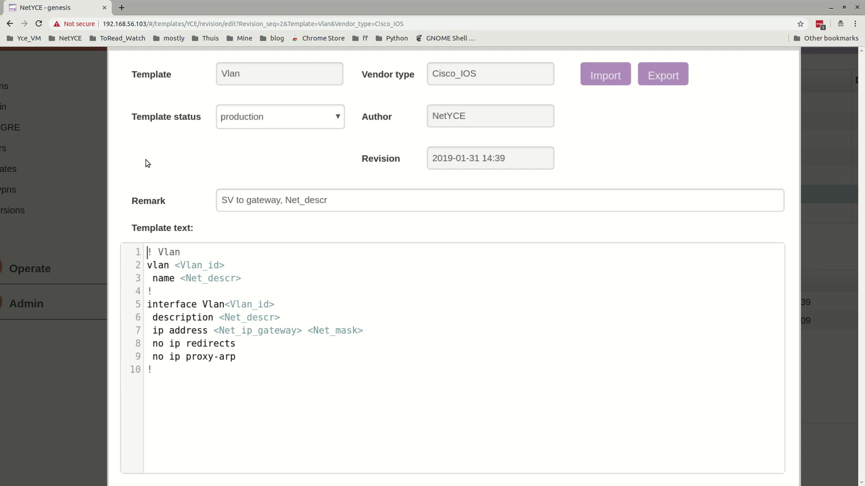
key("ctrl+0")
left_click(434, 383)
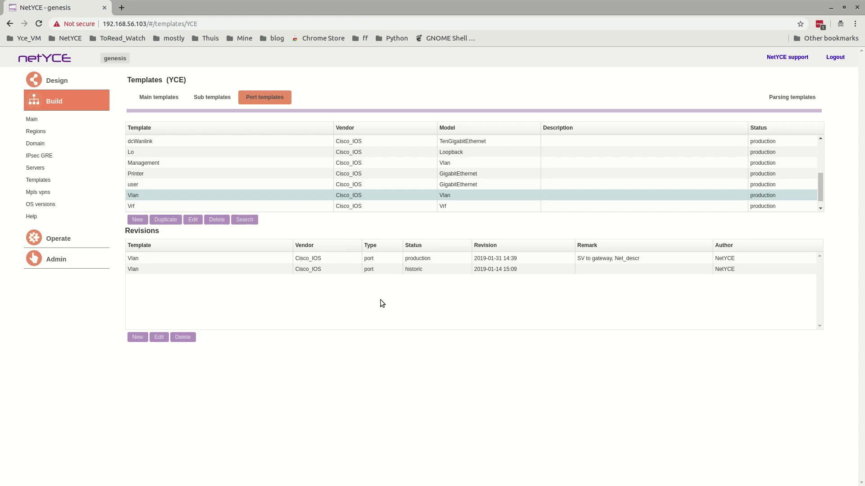
Step: Open the Cisco_IOS port template user and examine the Vlan_id@ipv4_port variable in its access vlan line
left_click(404, 182)
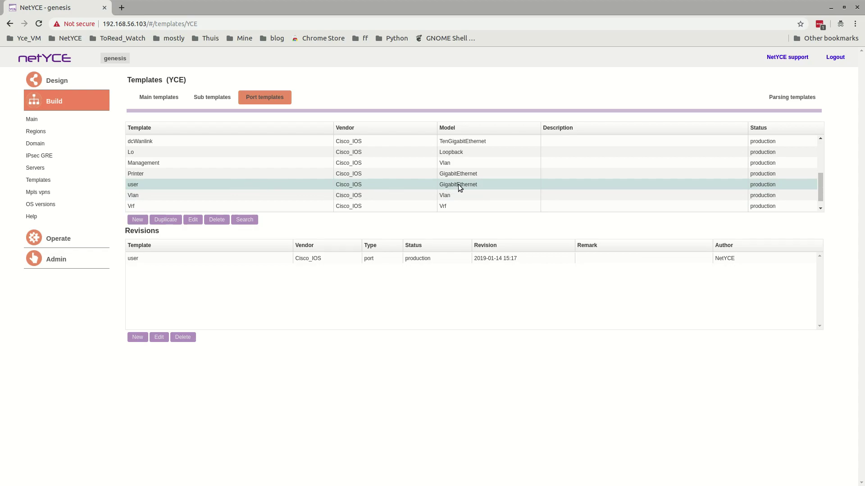
double_click(273, 185)
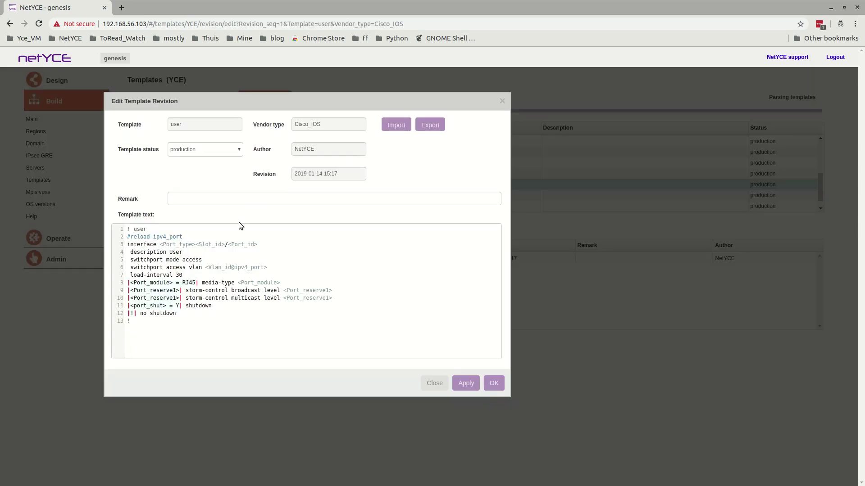
scroll(124, 205, "up", 5)
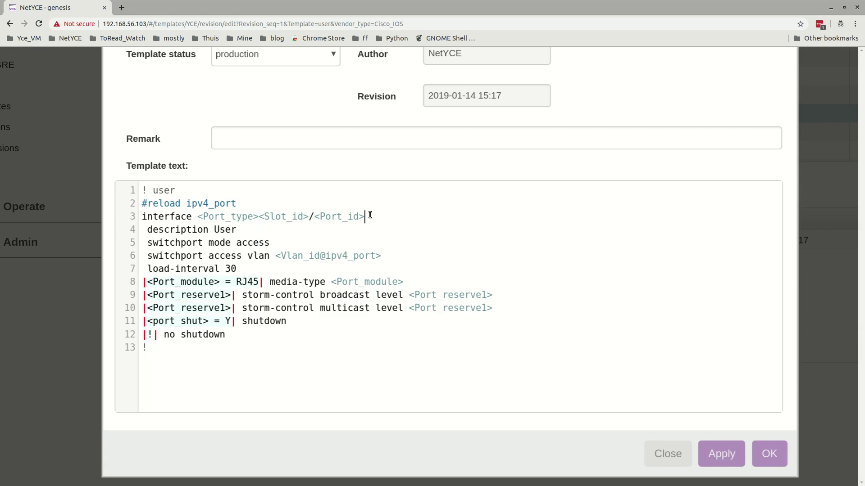
left_click_drag(382, 256, 282, 257)
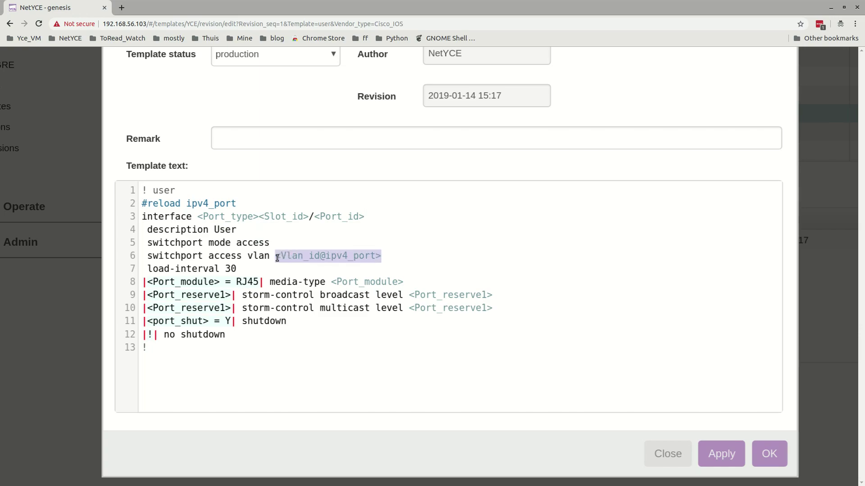
left_click(304, 257)
left_click(390, 256)
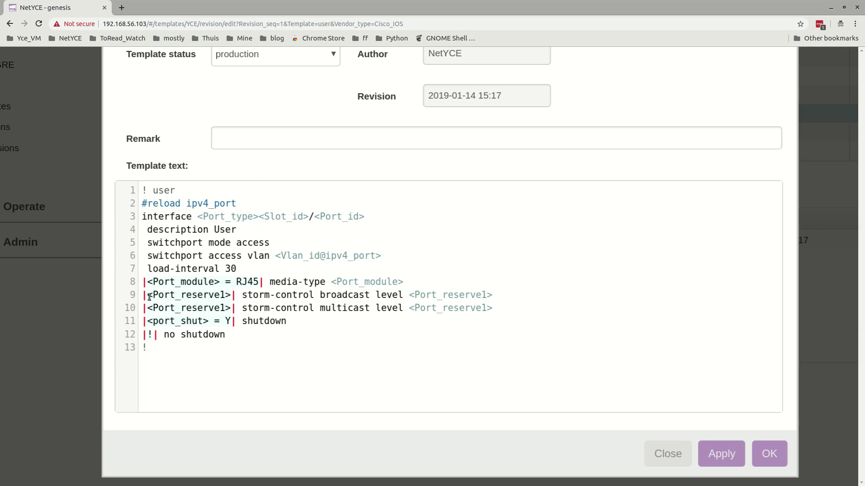
Step: Examine the user template's conditional storm-control and shutdown lines, and close the template without changes
left_click_drag(144, 295, 240, 298)
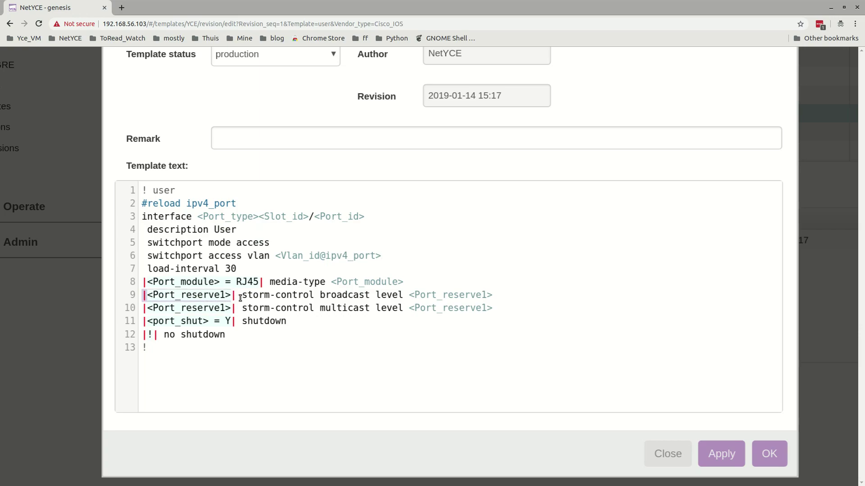
double_click(444, 298)
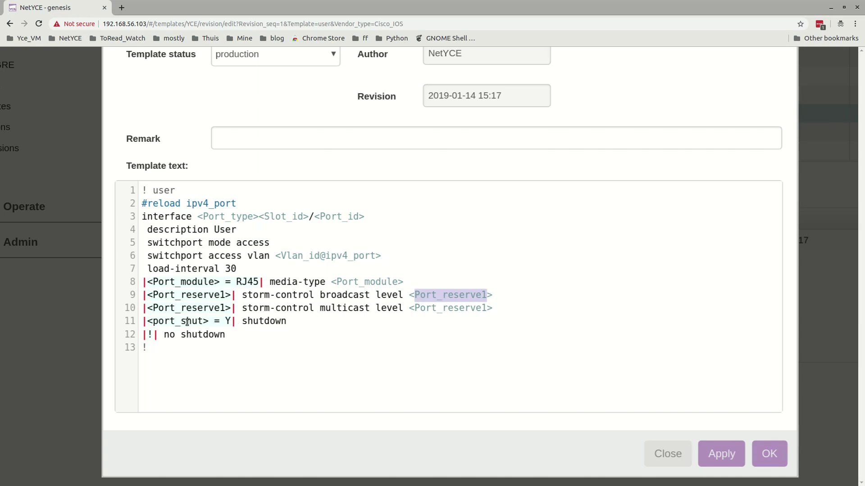
left_click_drag(290, 321, 243, 323)
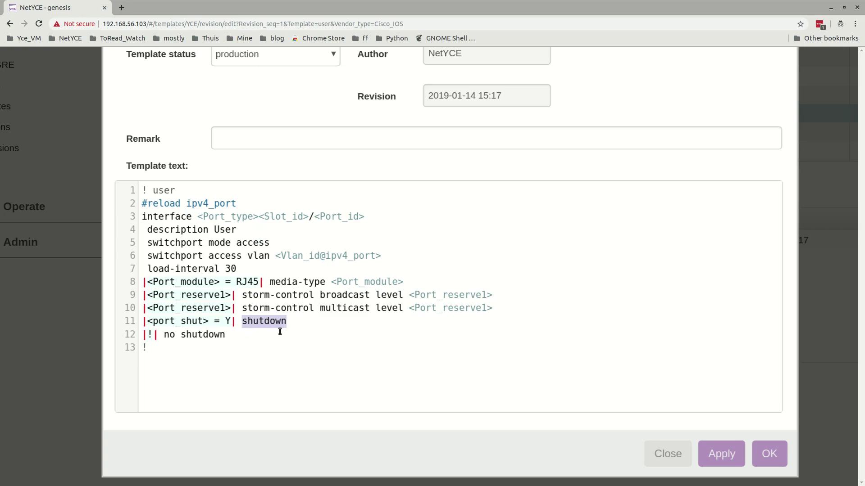
left_click_drag(159, 336, 142, 335)
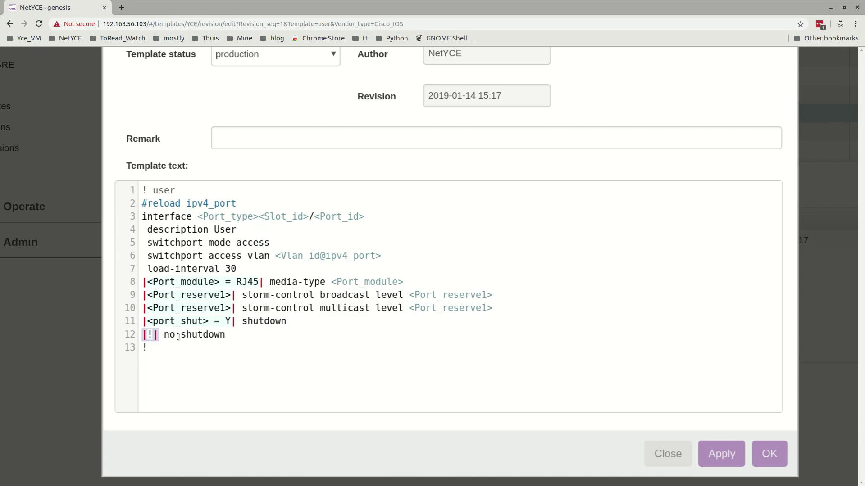
left_click(247, 339)
scroll(248, 338, "up", 2)
scroll(556, 393, "down", 3)
left_click(671, 430)
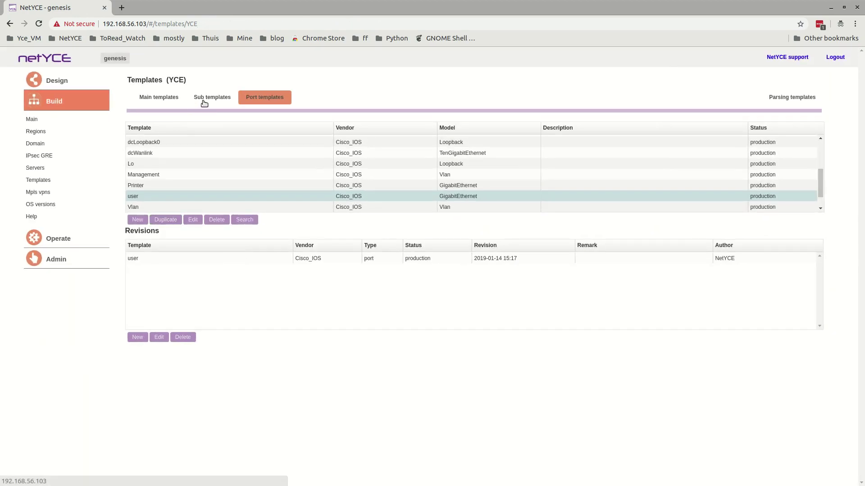
Step: Open the intf_vlans sub template and examine its port template calls for the Interfaces and PortChannels relations
left_click(204, 101)
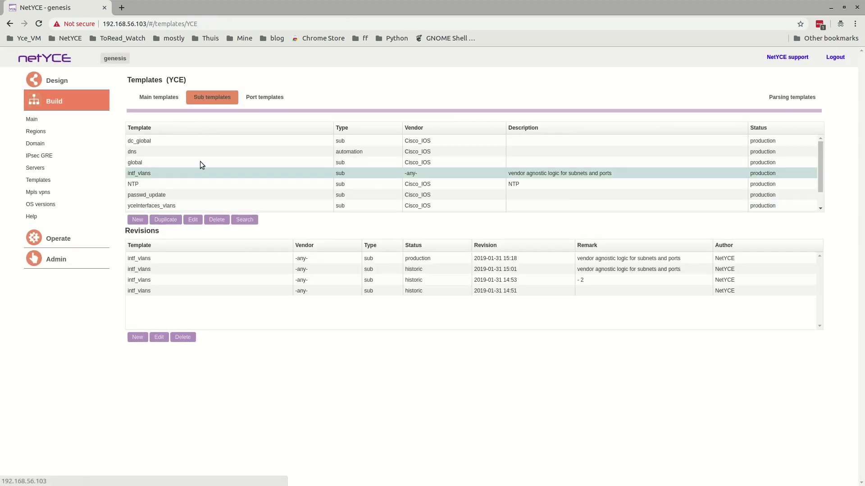
double_click(156, 174)
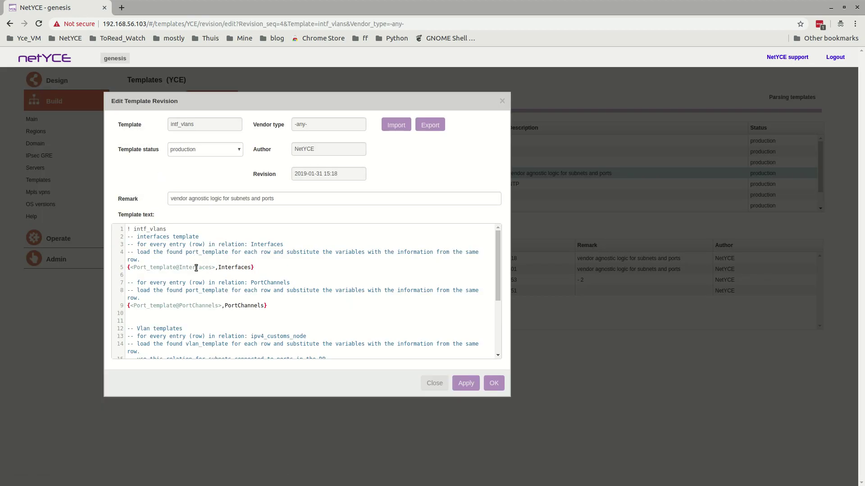
triple_click(146, 267)
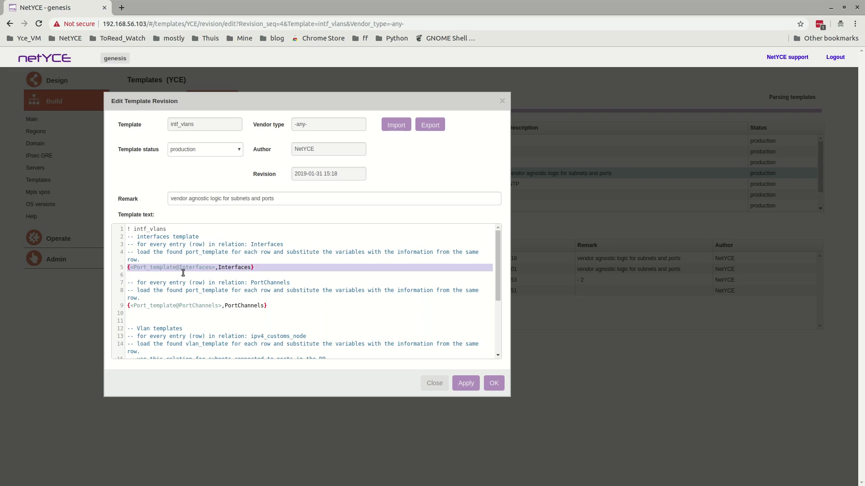
double_click(186, 306)
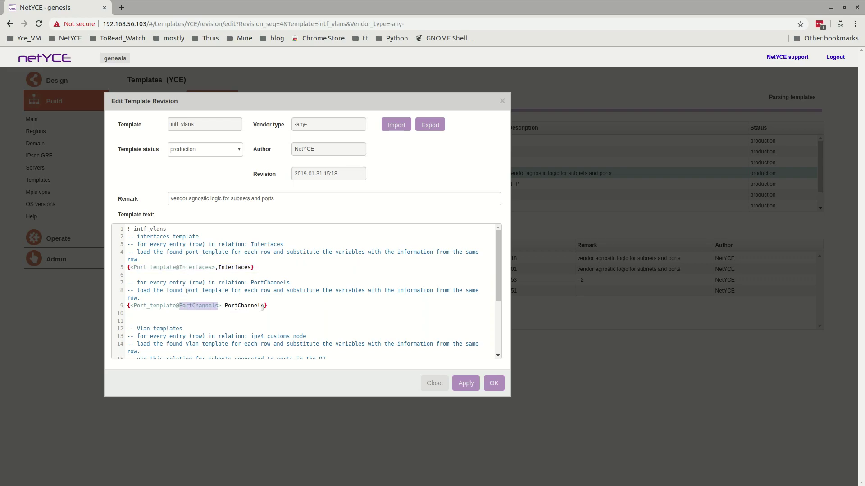
Step: Examine the Vlan template and static route calls in intf_vlans, and close the template without changes
scroll(262, 308, "down", 1)
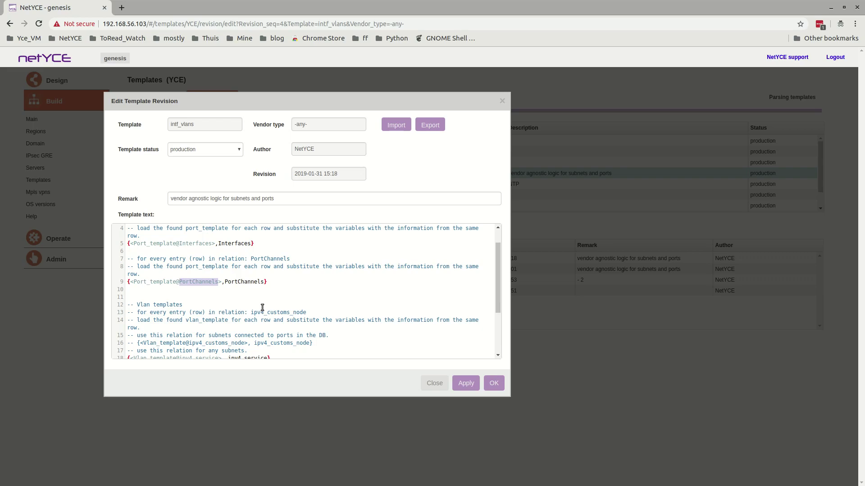
scroll(303, 295, "down", 3)
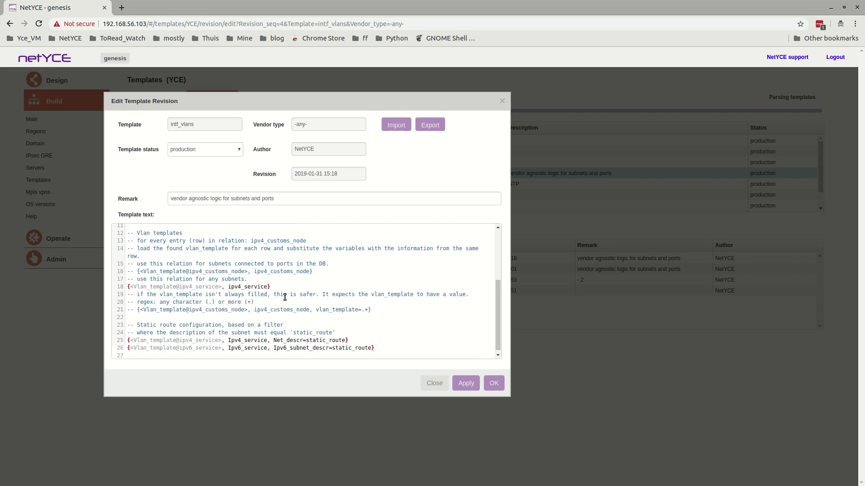
double_click(243, 288)
left_click(244, 340)
left_click(458, 385)
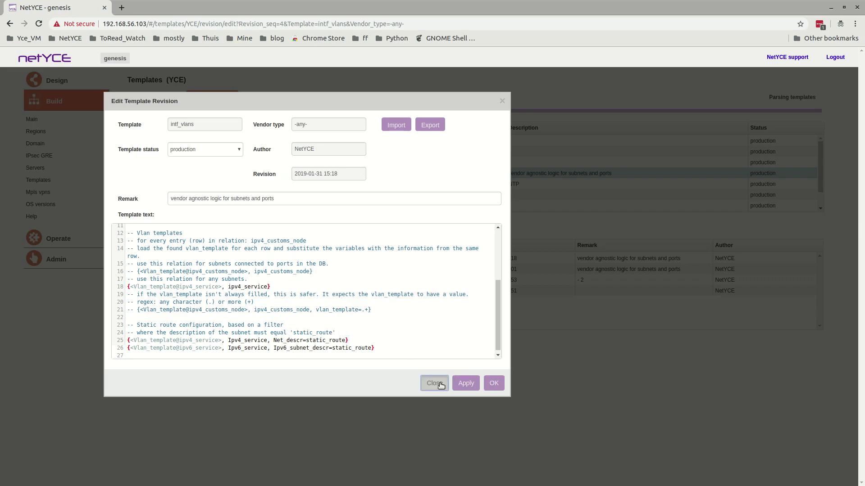
left_click(427, 384)
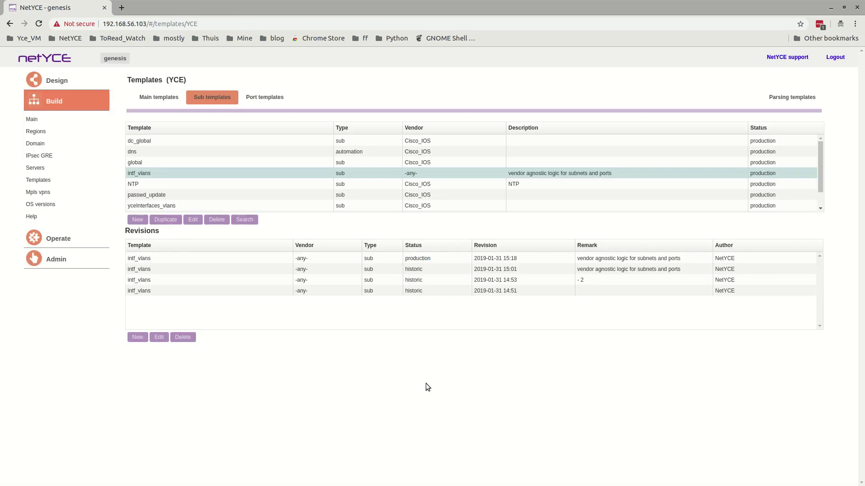
Step: Open the Cisco_IOS main template and examine its call to the intf_vlans sub template
left_click(163, 100)
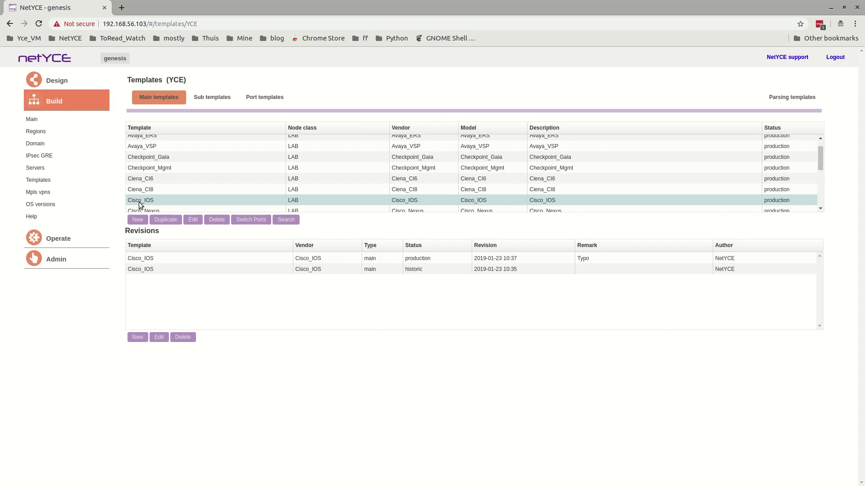
scroll(132, 151, "up", 5)
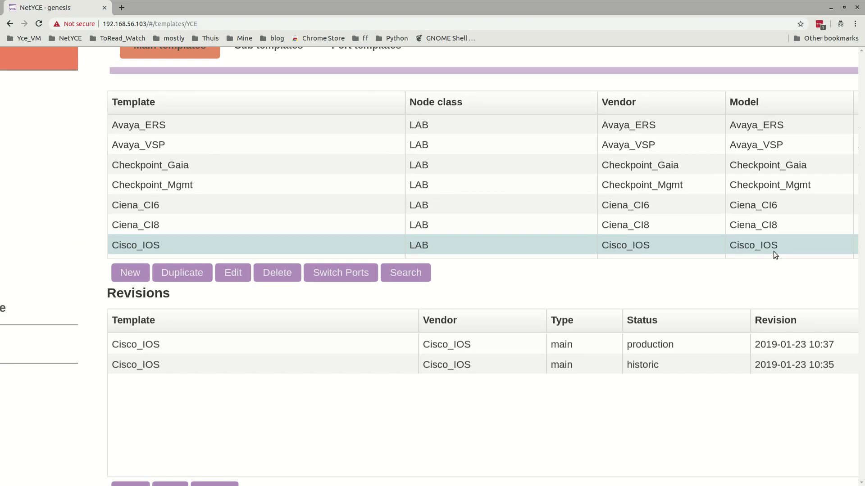
double_click(185, 247)
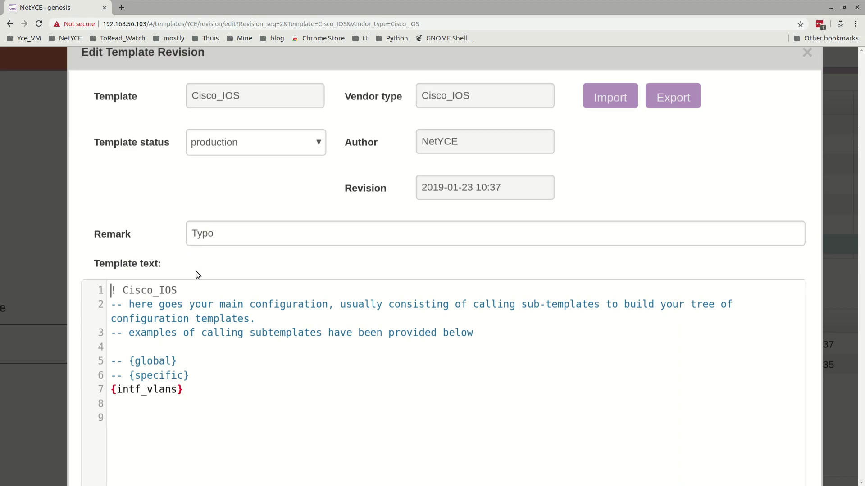
left_click_drag(193, 389, 107, 388)
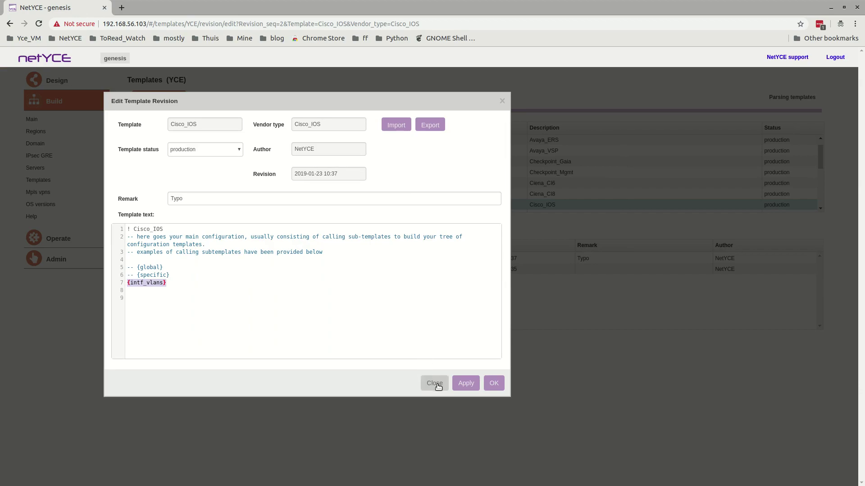
Step: Close the Cisco_IOS template without changes, and view the generated configuration of node R1 for client YourLab
left_click(435, 384)
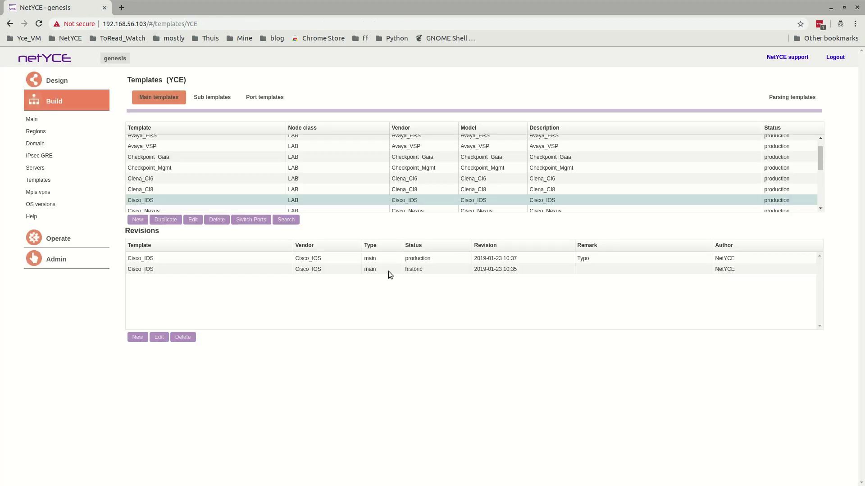
left_click(71, 247)
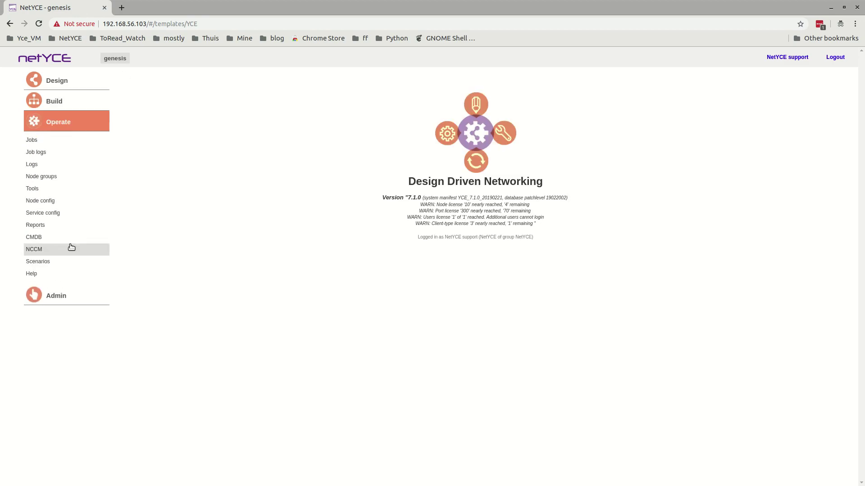
left_click(35, 191)
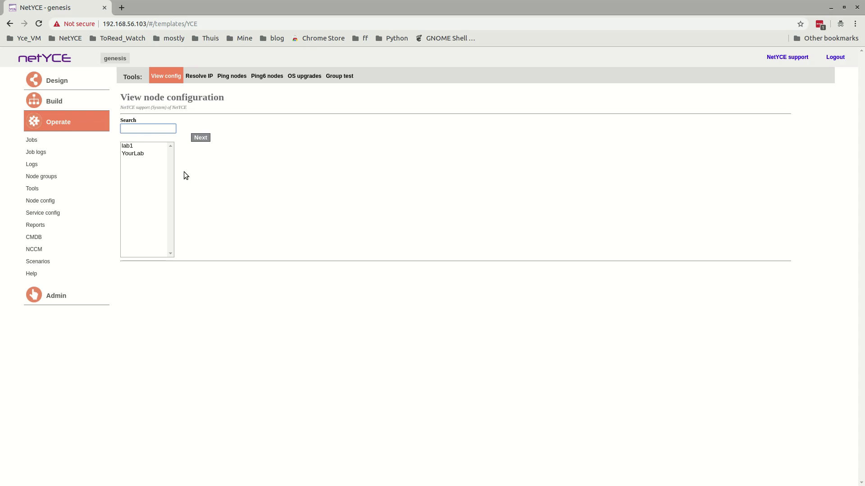
double_click(131, 153)
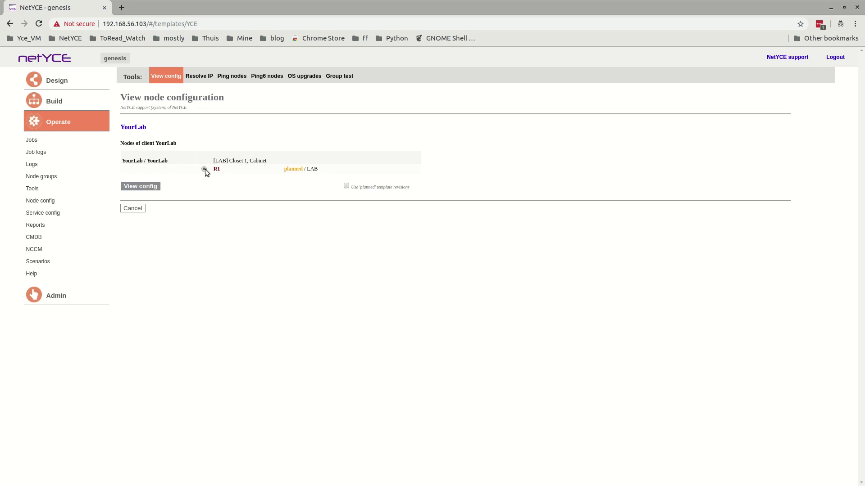
left_click(145, 186)
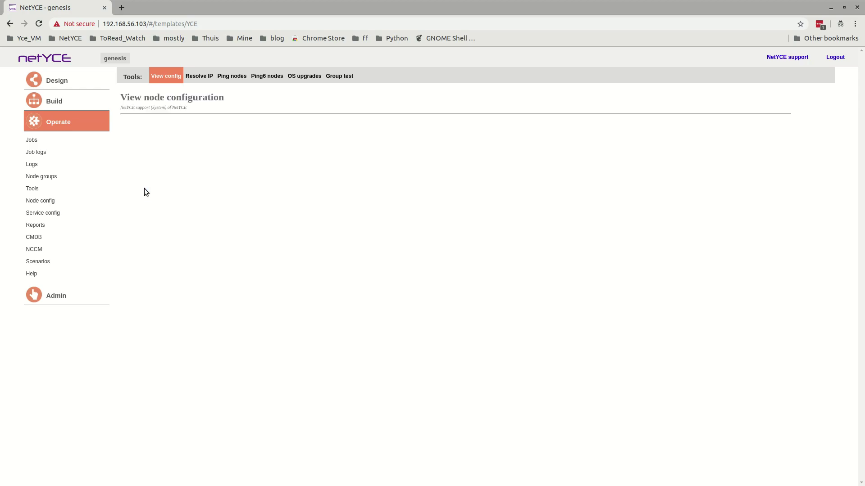
scroll(205, 212, "down", 1)
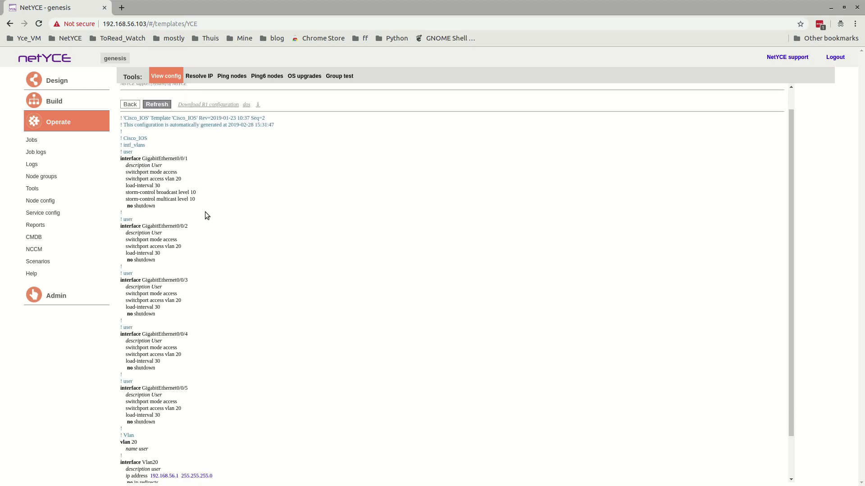
Step: Examine the Cisco_IOS and intf_vlans template comment lines at the start of R1's generated configuration
triple_click(132, 140)
triple_click(136, 145)
scroll(111, 115, "up", 5)
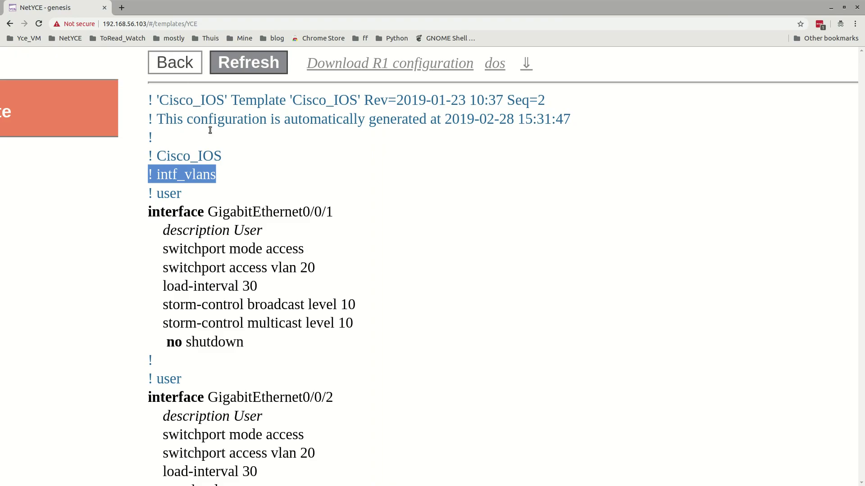
Step: Examine the GigabitEthernet0/0/1 block's interface name, description, access VLAN and storm-control lines
double_click(235, 210)
left_click_drag(234, 210, 337, 210)
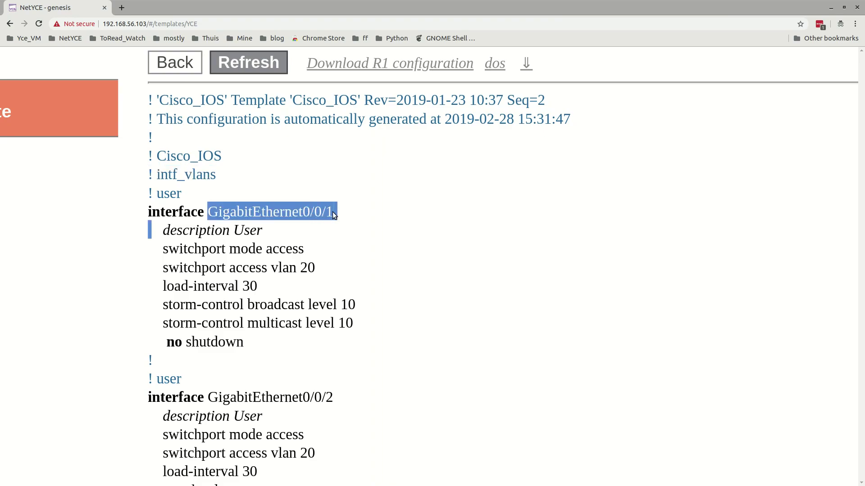
double_click(262, 231)
double_click(249, 232)
left_click_drag(297, 266, 315, 270)
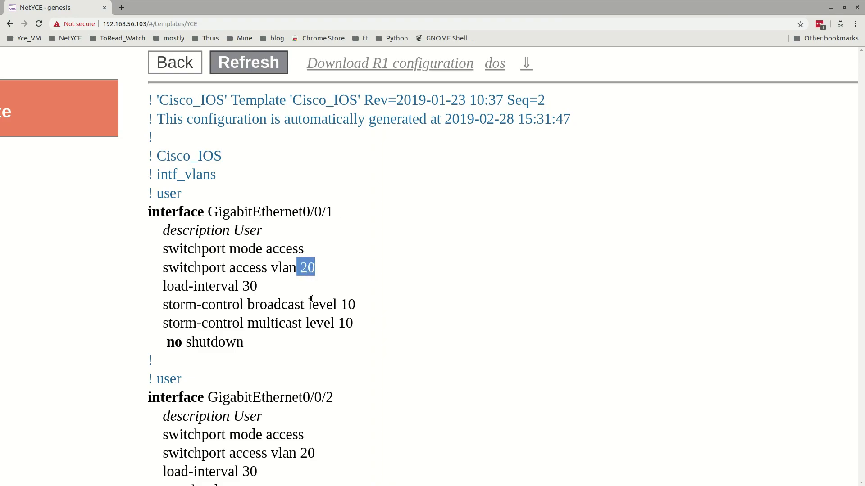
left_click_drag(319, 304, 361, 323)
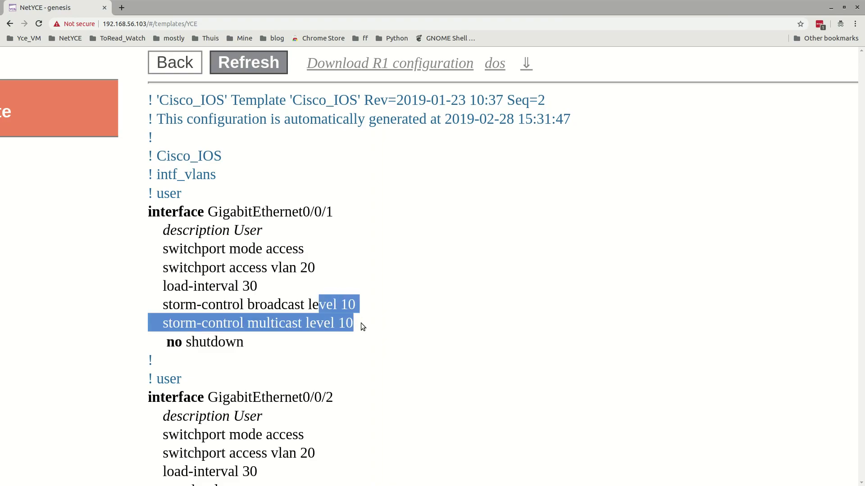
left_click(361, 323)
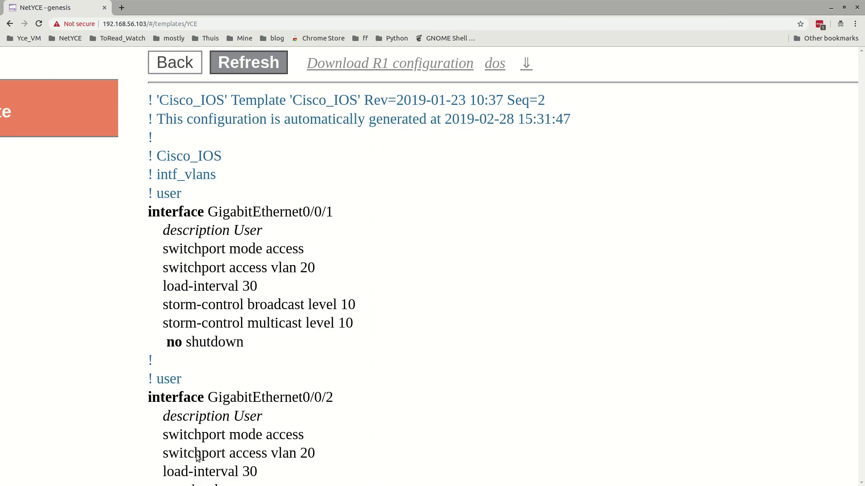
Step: Examine the generated user port blocks for interfaces GigabitEthernet0/0/2 through GigabitEthernet0/0/5
scroll(201, 389, "down", 3)
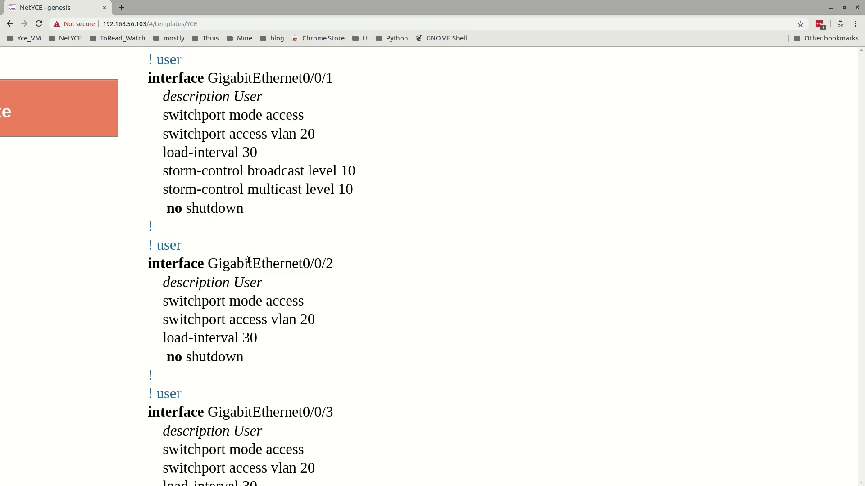
scroll(249, 259, "down", 2)
scroll(248, 259, "down", 7)
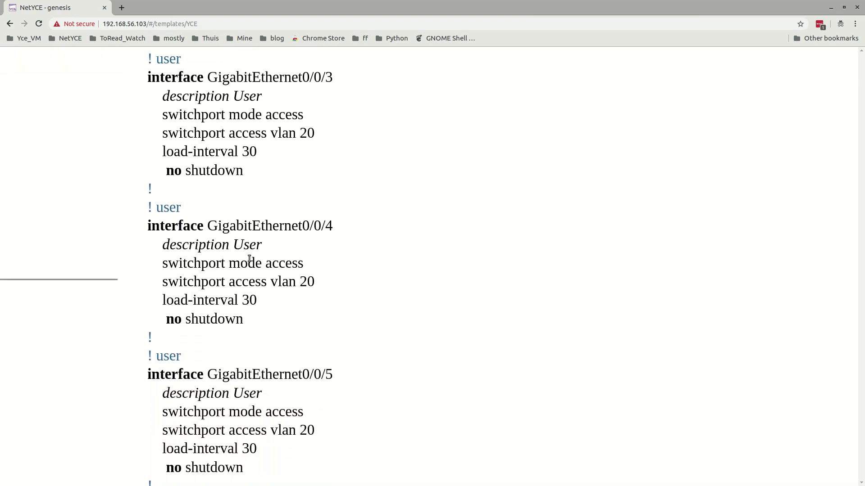
scroll(249, 258, "down", 4)
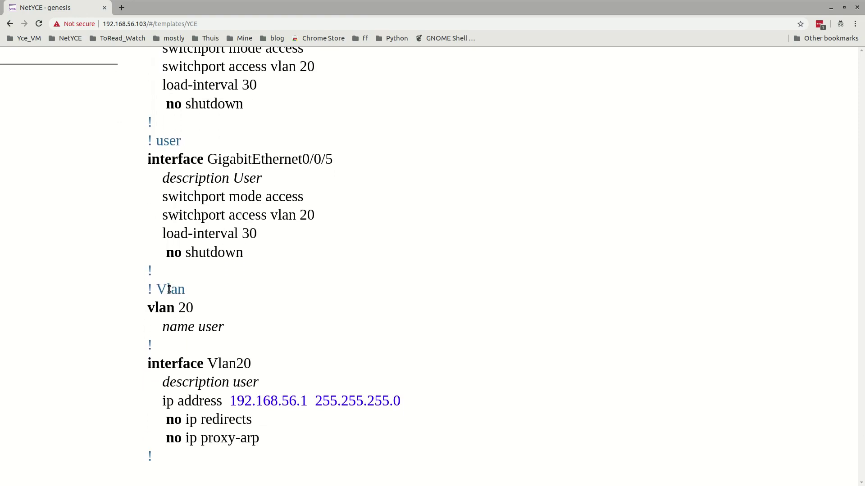
Step: Examine the Vlan template output, including the vlan 20 name and the IP address of interface Vlan20
scroll(178, 290, "down", 1)
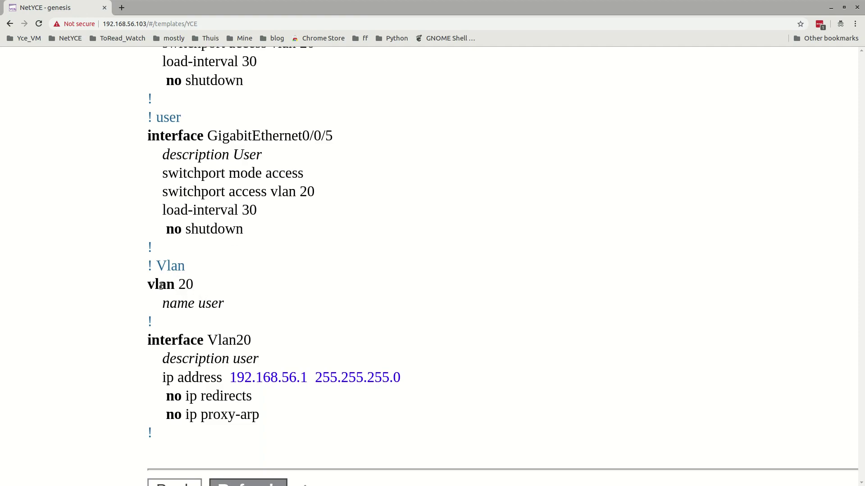
left_click_drag(154, 286, 214, 302)
left_click(215, 303)
double_click(240, 377)
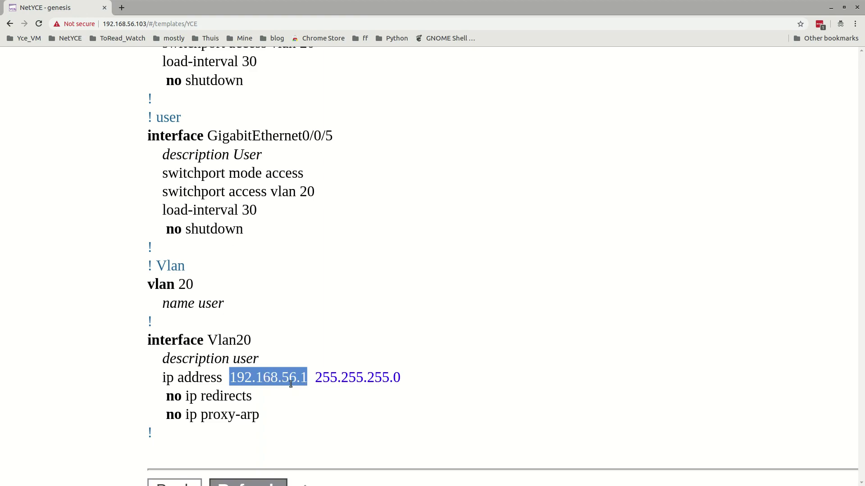
scroll(401, 380, "down", 2)
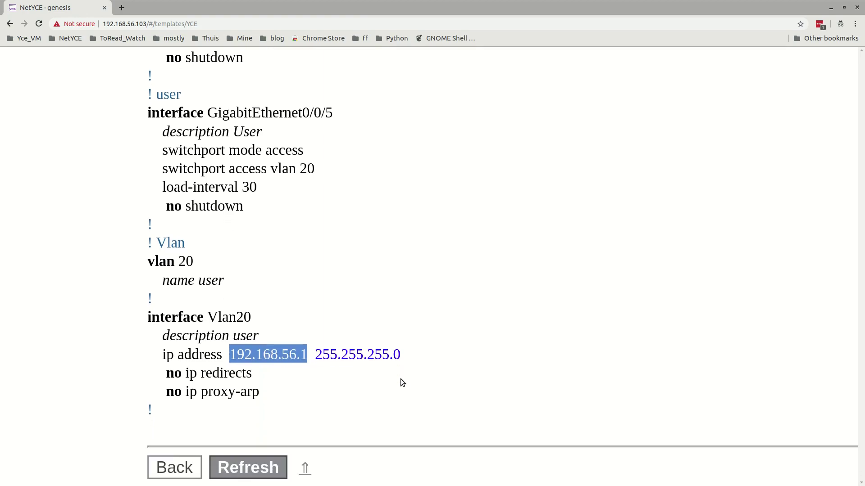
scroll(188, 227, "up", 2)
scroll(197, 302, "down", 5)
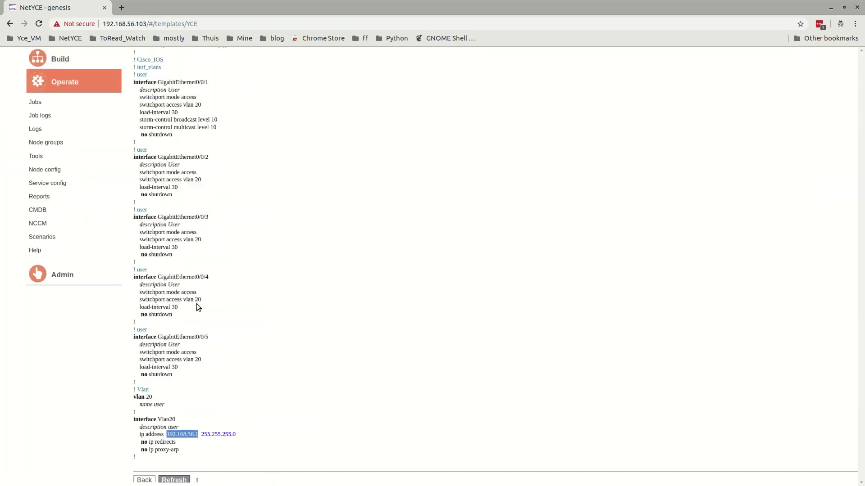